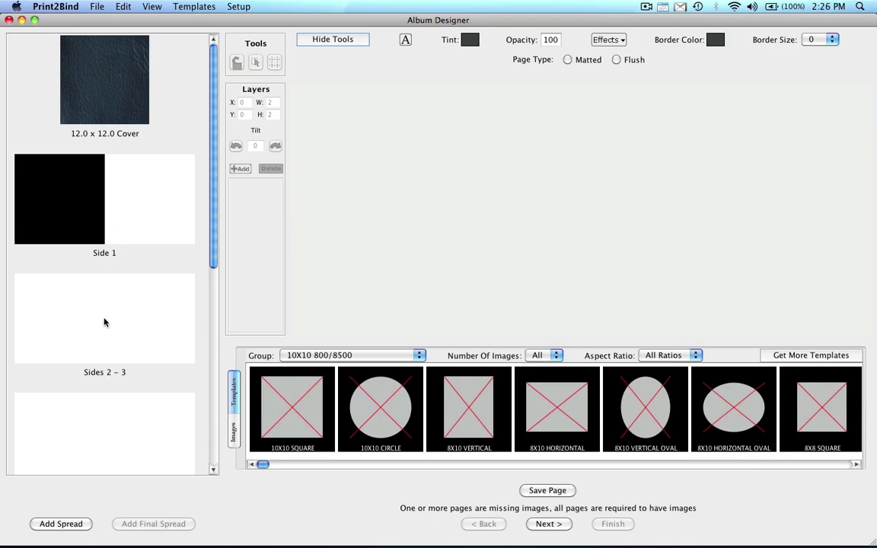
Open the leather cover and draw a new image frame on it
left_click(92, 77)
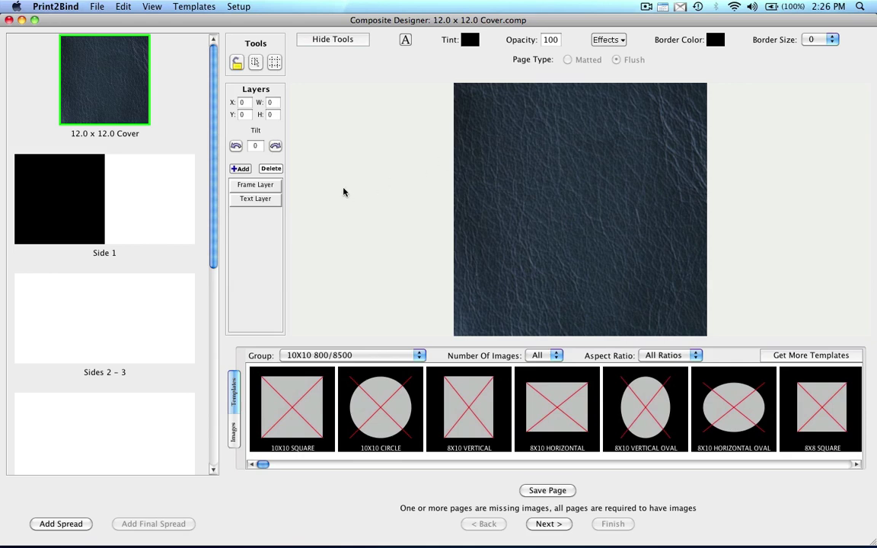
left_click(244, 170)
left_click_drag(491, 124, 661, 272)
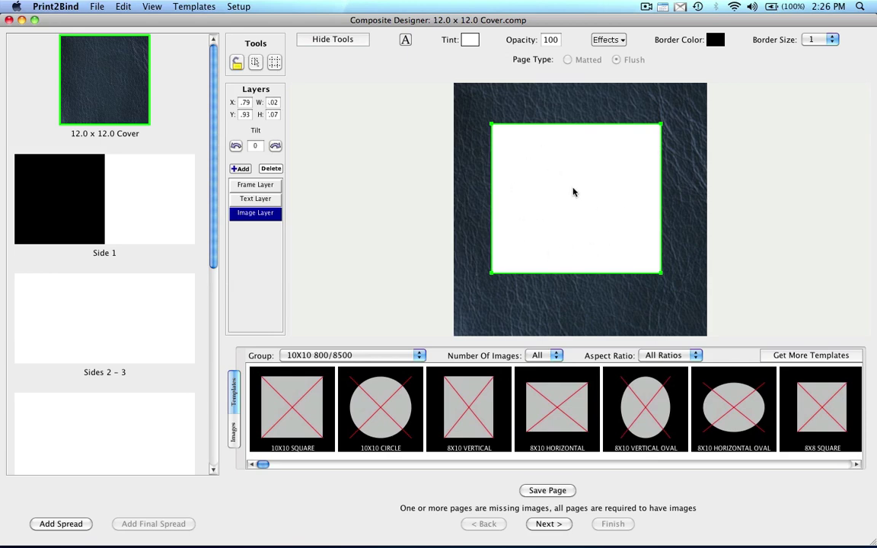
Size the frame to 5 x 5 and move it into the cover's lower-right quarter using the grid
double_click(273, 102)
type("5")
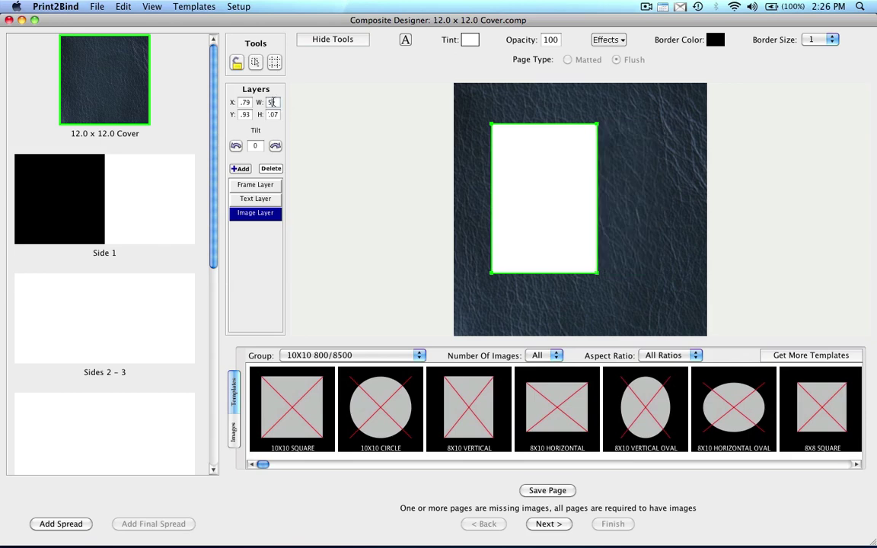
double_click(273, 114)
type("5")
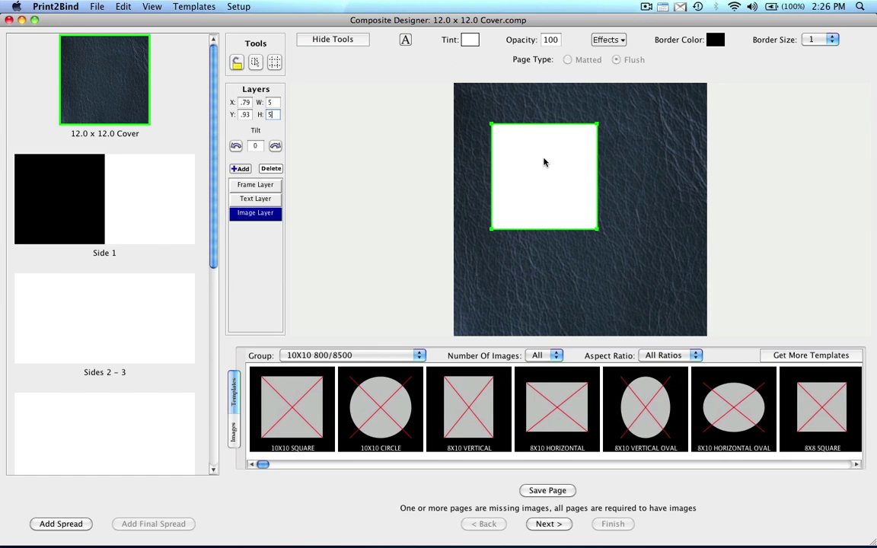
left_click(275, 65)
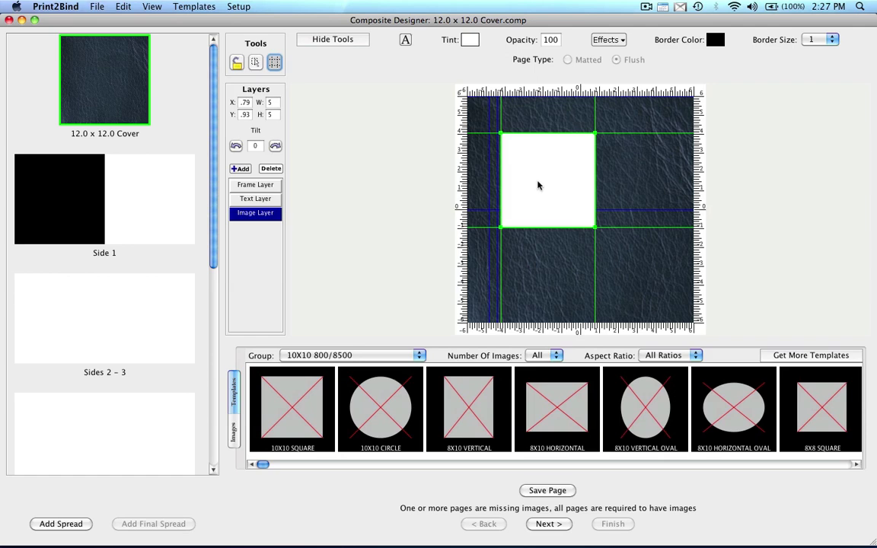
left_click_drag(538, 185, 618, 260)
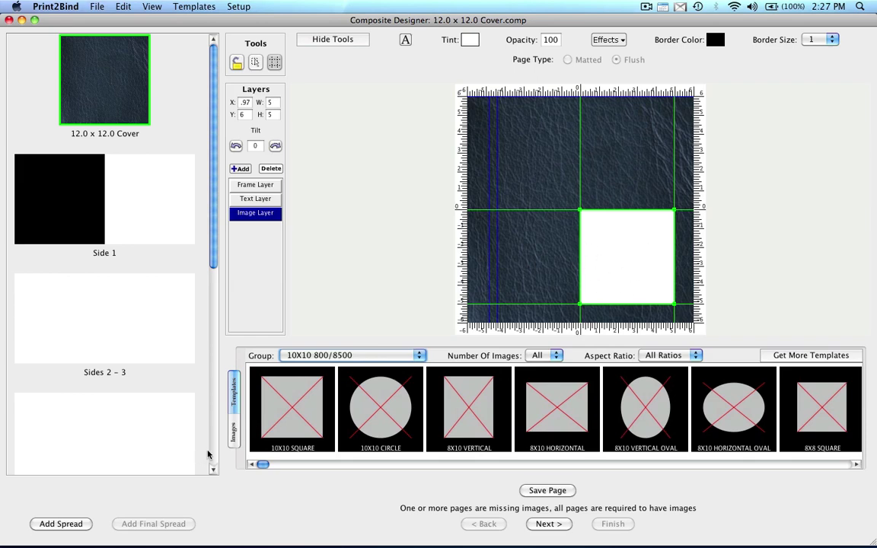
Place Green.JPG in the 5 x 5 cover frame and crop it around the quarterback
left_click(233, 432)
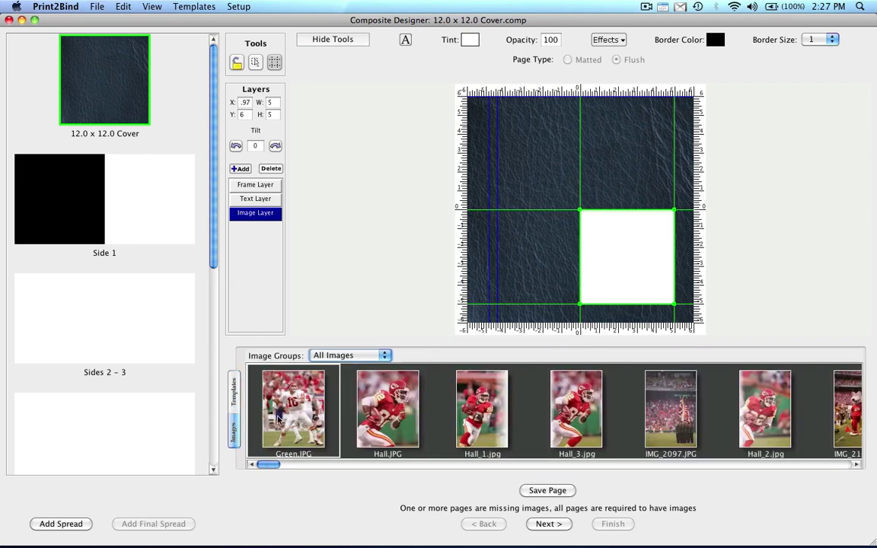
left_click_drag(266, 376, 610, 259)
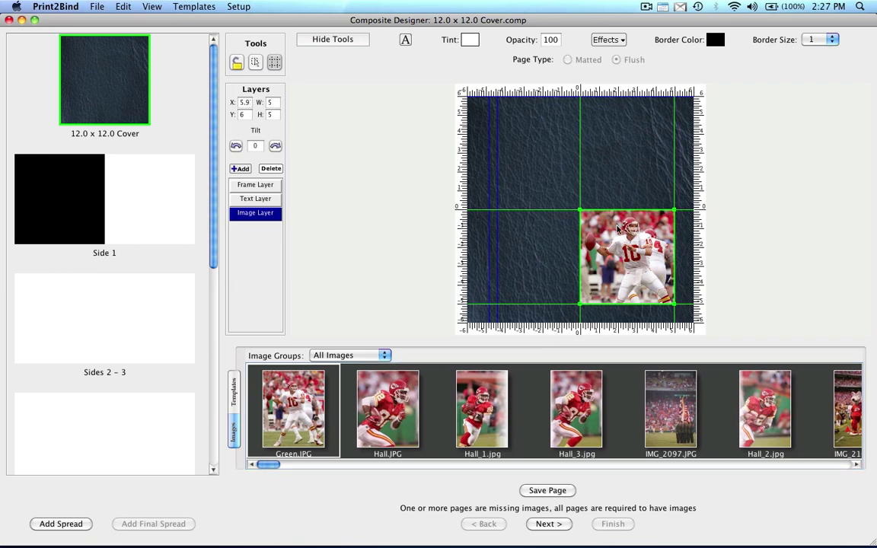
double_click(597, 255)
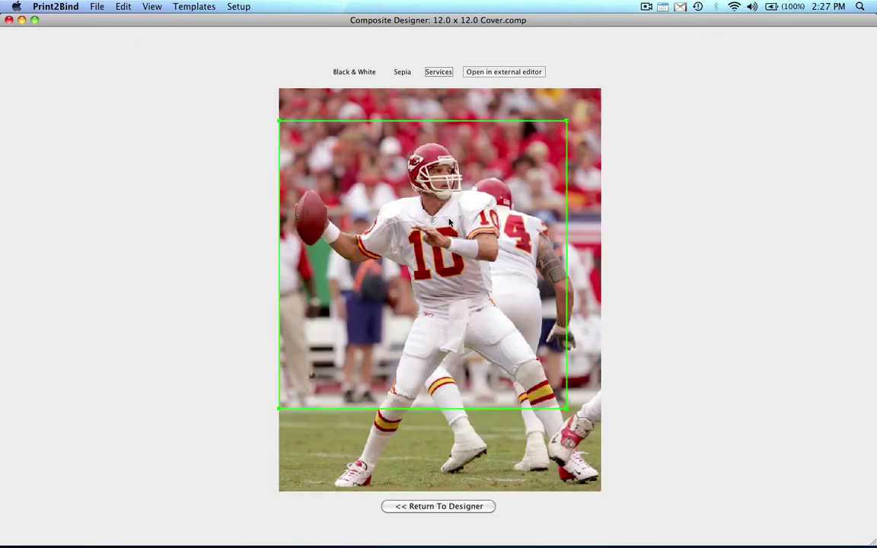
left_click_drag(449, 221, 412, 204)
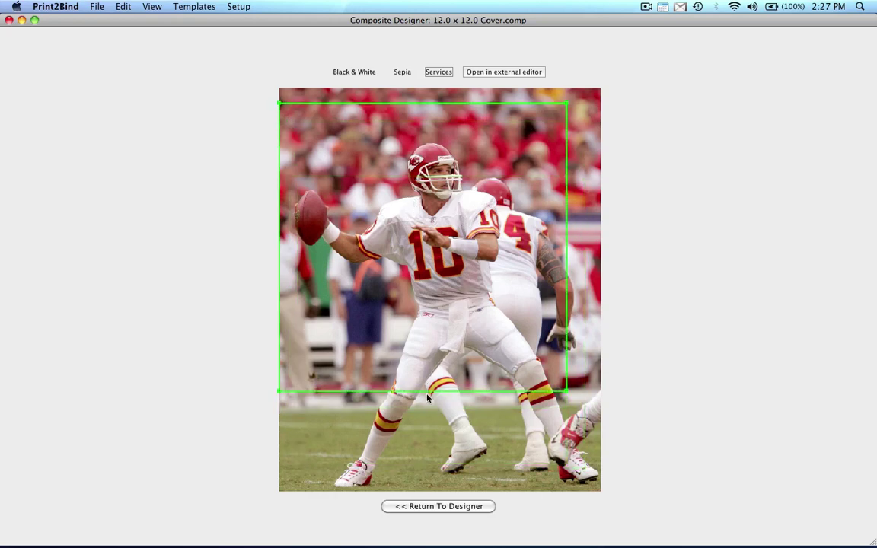
left_click(432, 506)
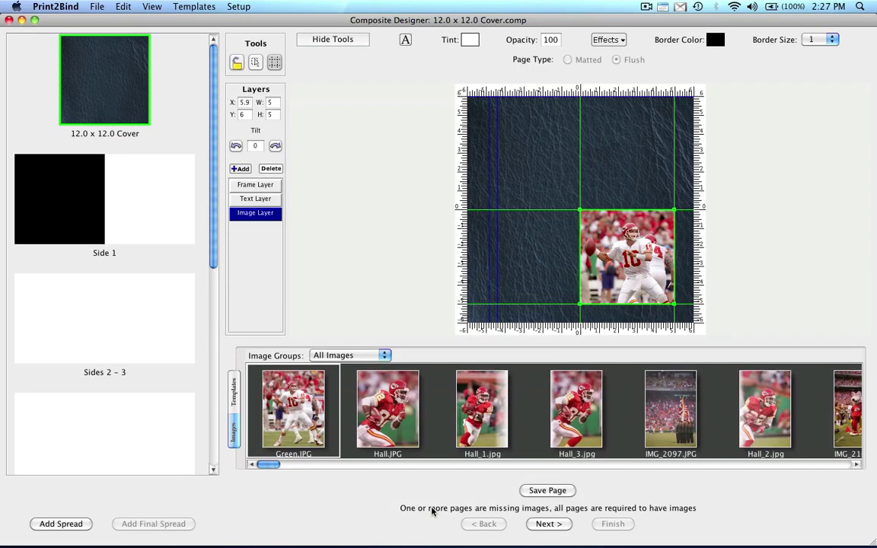
Save the cover, go to Side 1, and pick the 10X10 SQUARE template from the 10X10 800/8500 group
left_click(548, 524)
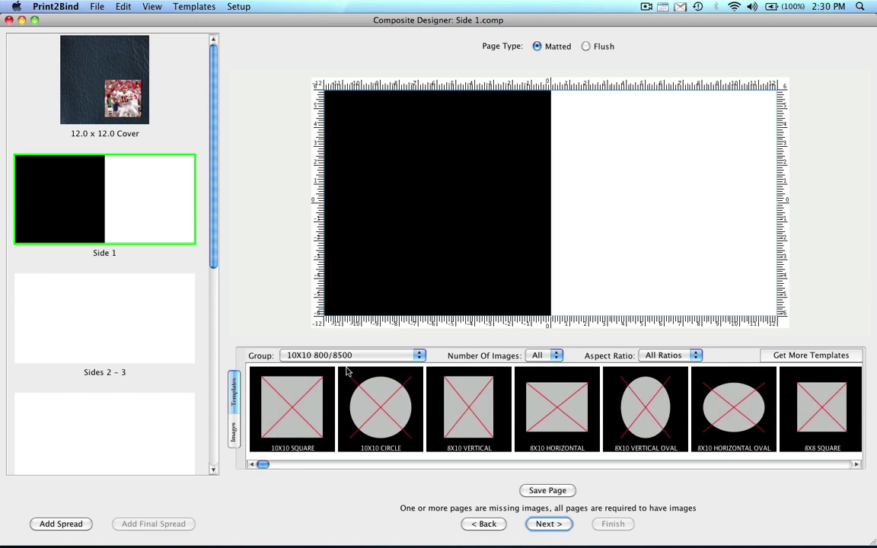
left_click(360, 355)
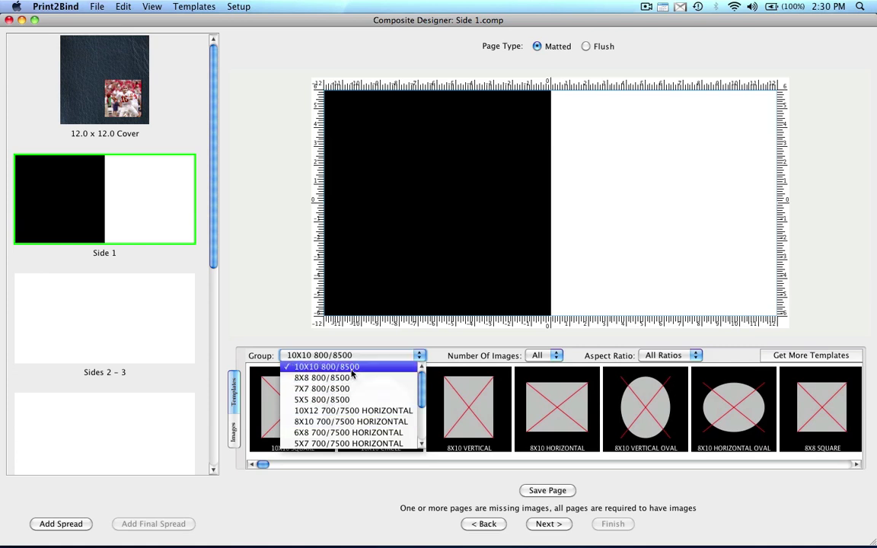
left_click(352, 367)
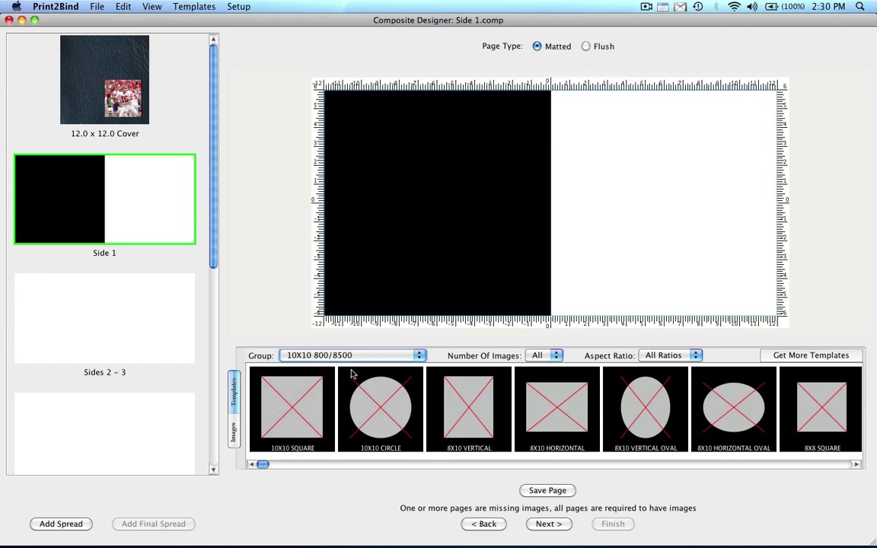
left_click(292, 396)
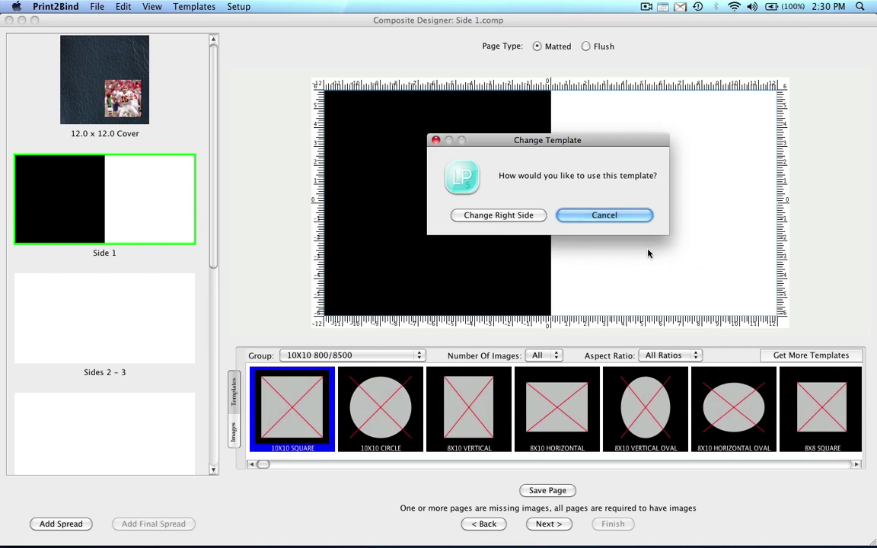
Apply the square template to the right page and fill it with Hall.JPG cropped square
left_click(498, 217)
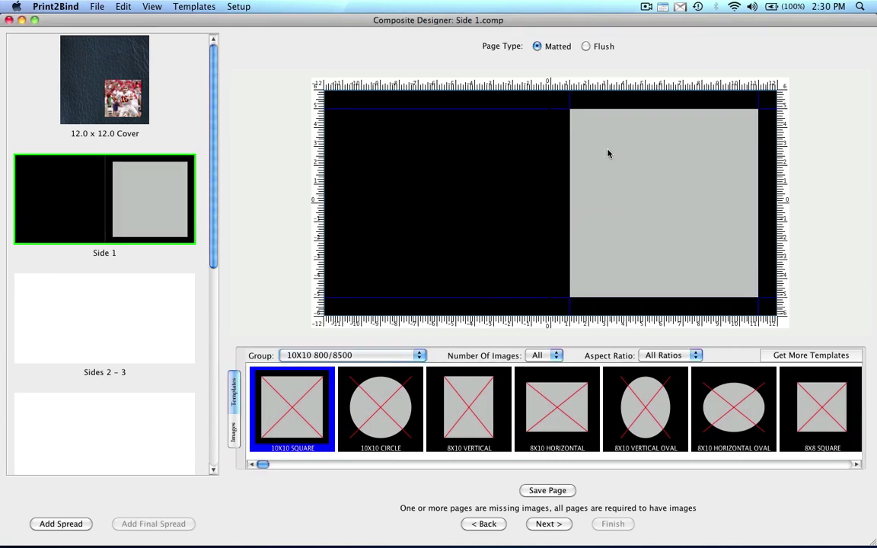
left_click(233, 433)
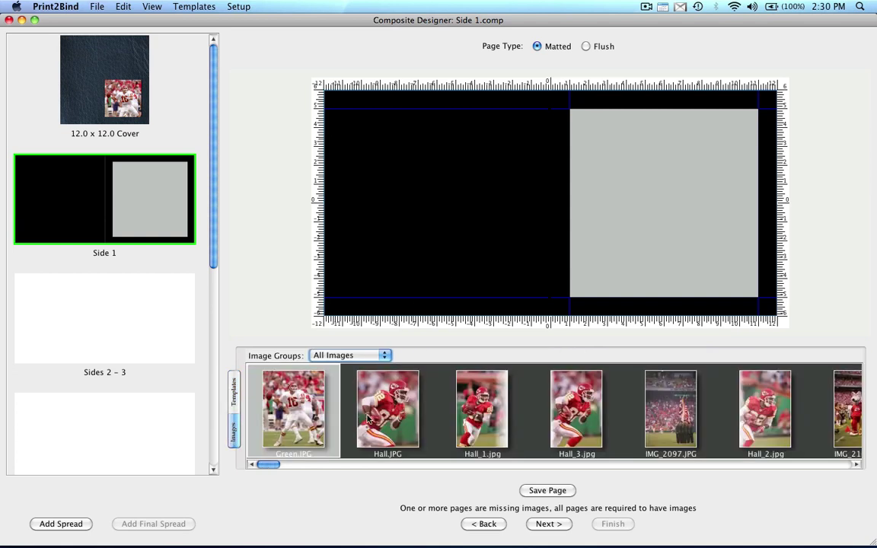
left_click_drag(376, 411, 659, 217)
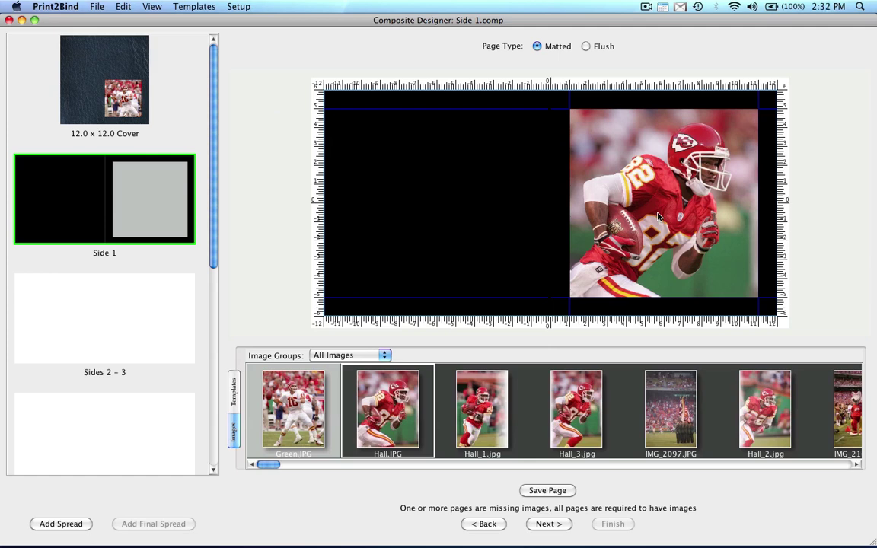
double_click(659, 218)
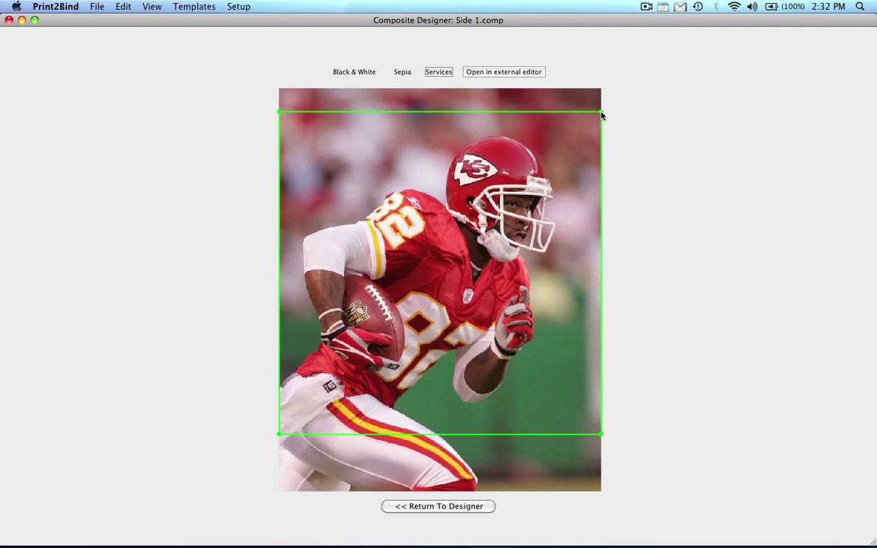
mouse_move(602, 114)
left_mouse_down()
mouse_move(503, 182)
mouse_move(603, 133)
left_mouse_up()
left_click(447, 507)
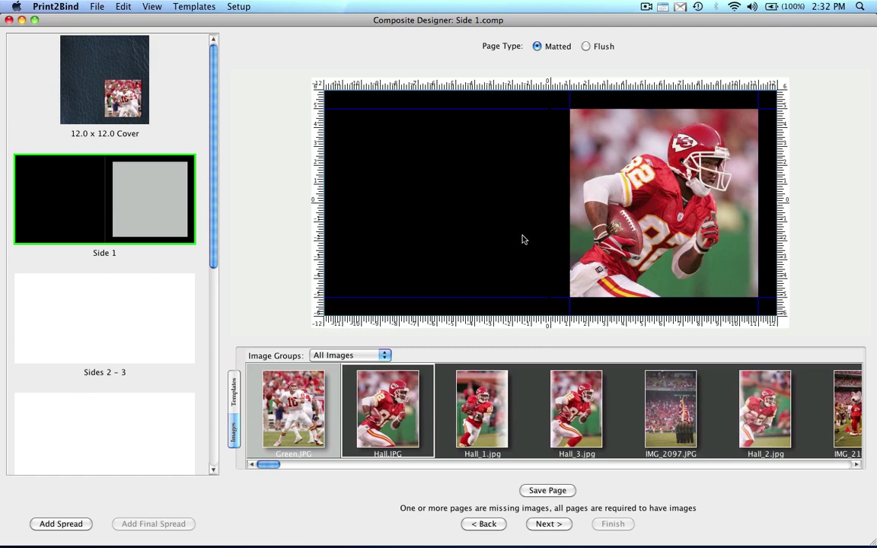
Save Side 1, move to Sides 2 - 3, and bring up the layout templates
left_click(548, 524)
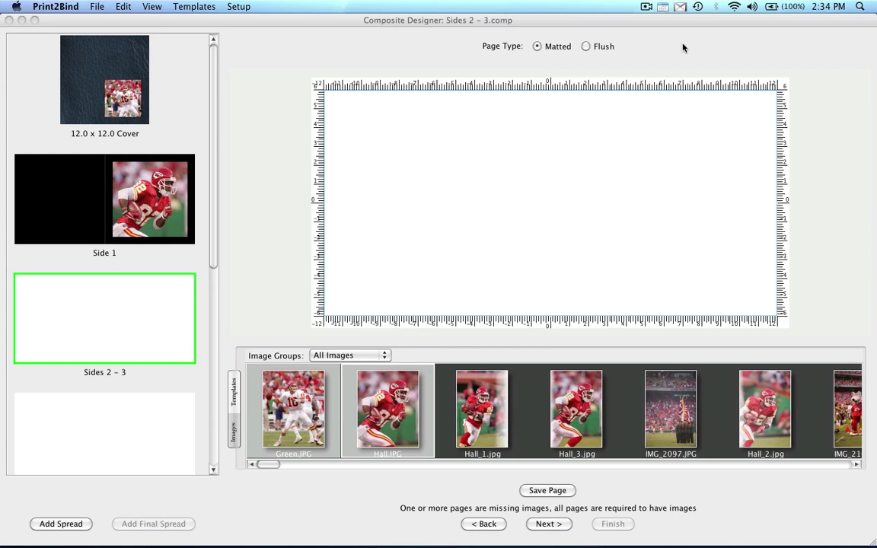
left_click(419, 227)
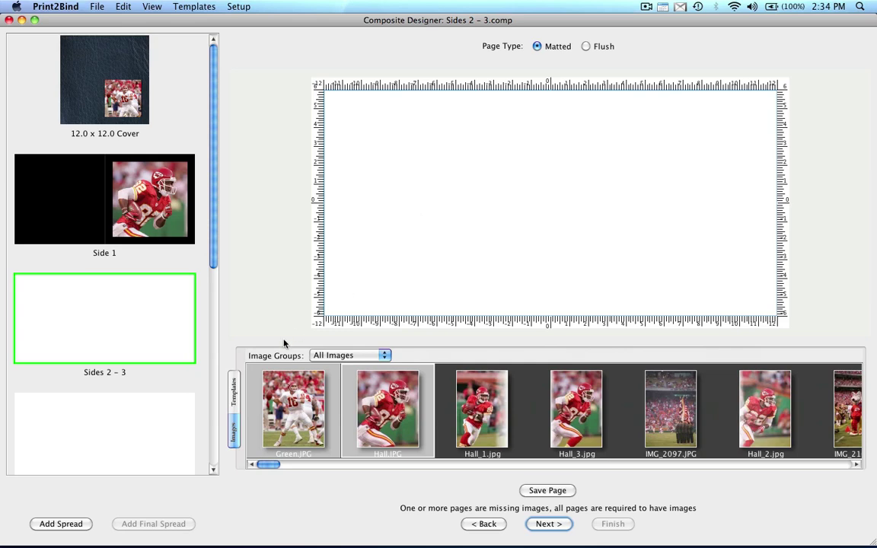
left_click(234, 385)
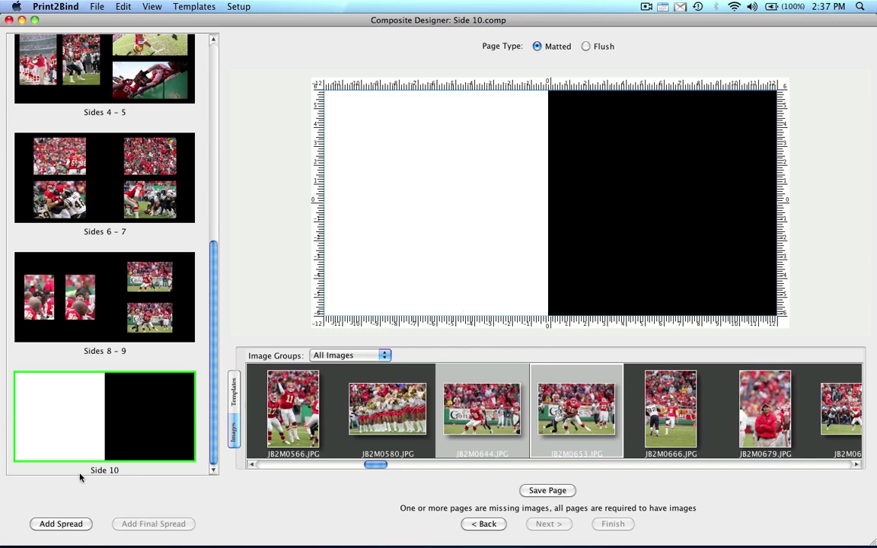
Add a new spread to the album and open Sides 10 - 11
left_click(65, 526)
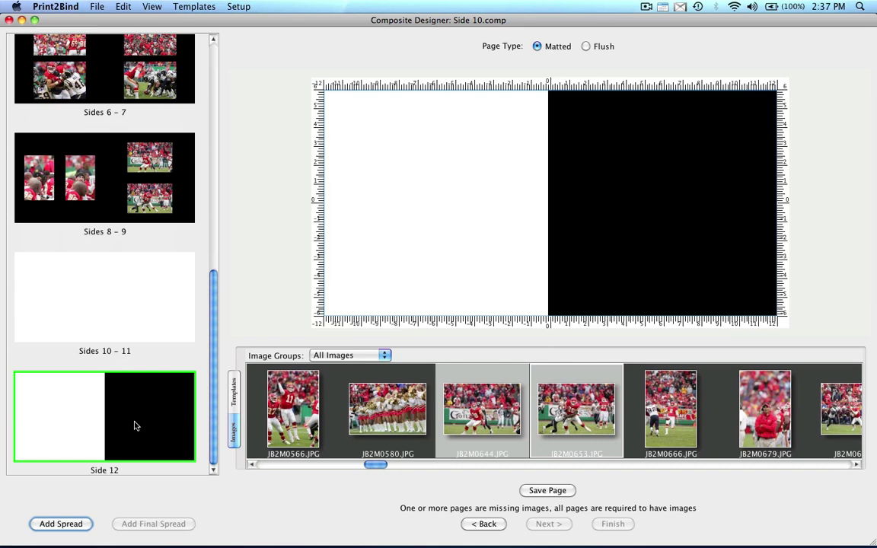
left_click(136, 292)
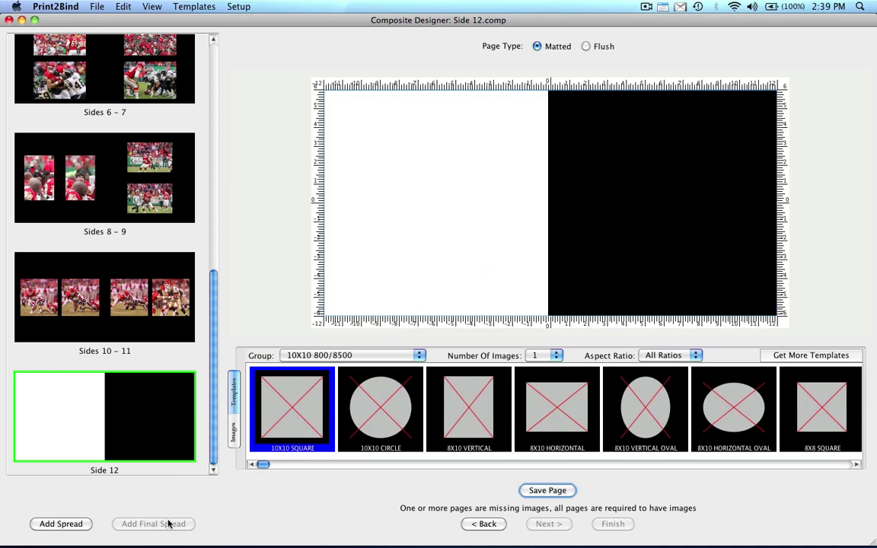
Give Side 12's left page the 10X10 SQUARE opening holding JB2M2366.JPG and save the page
left_click(281, 407)
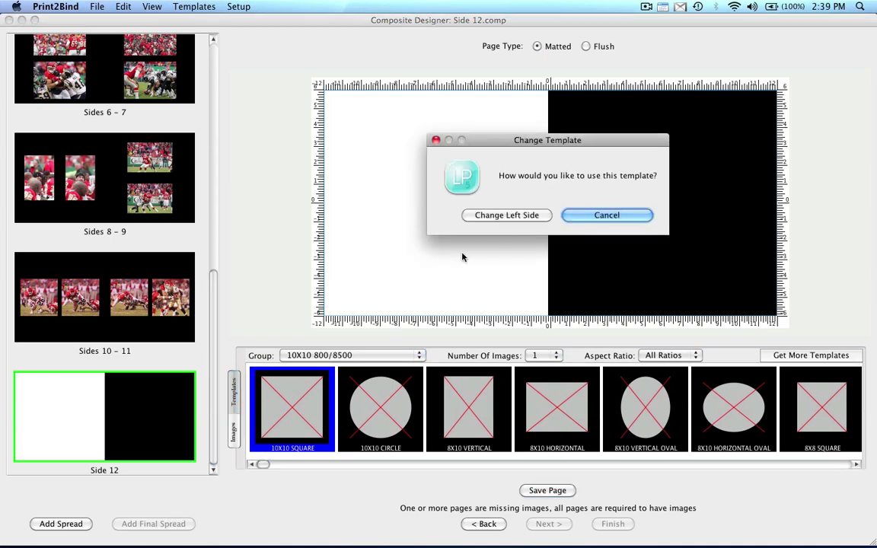
left_click(502, 216)
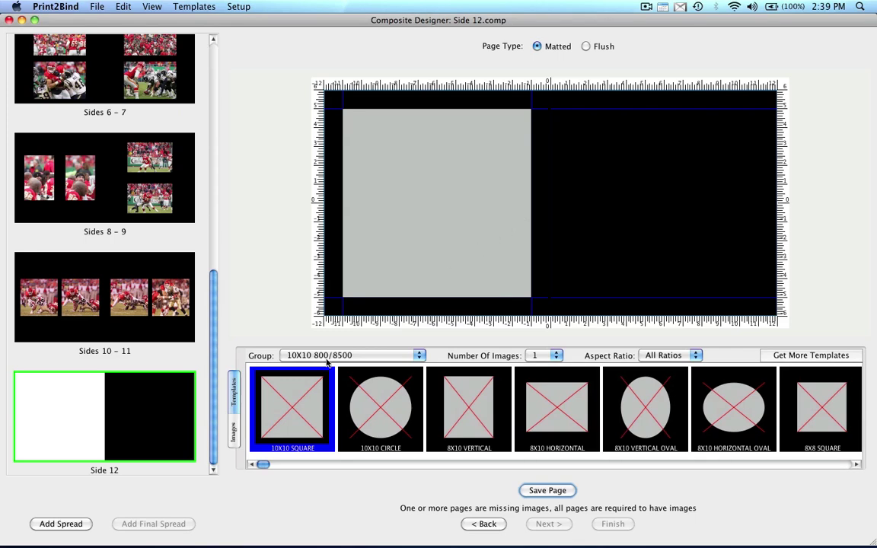
left_click(234, 431)
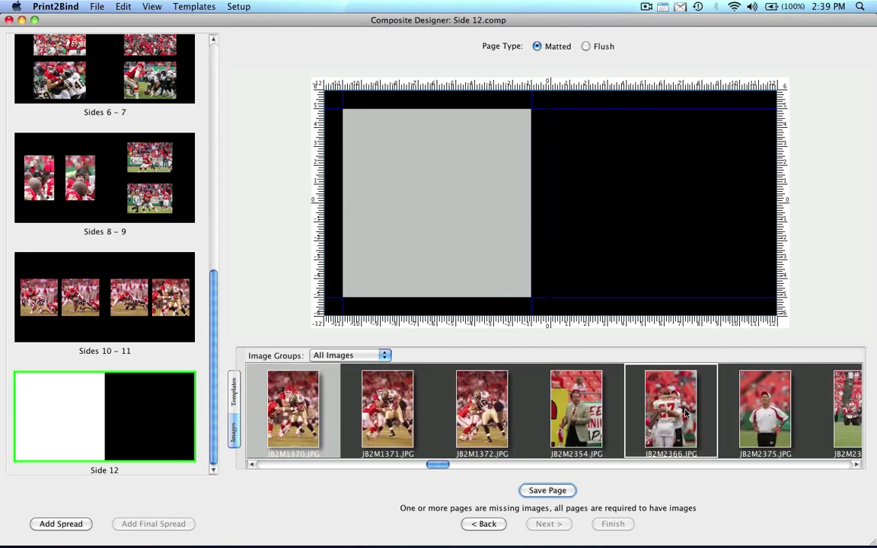
left_click_drag(654, 396, 457, 209)
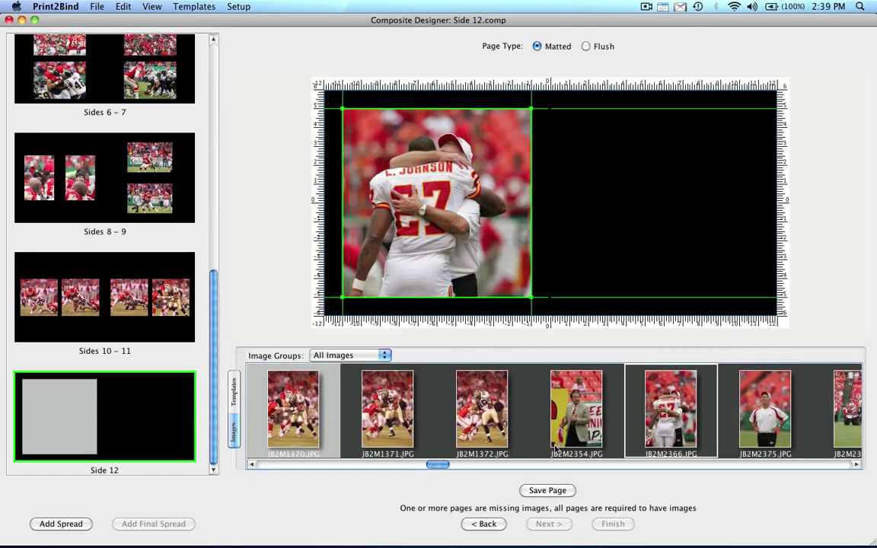
left_click(555, 490)
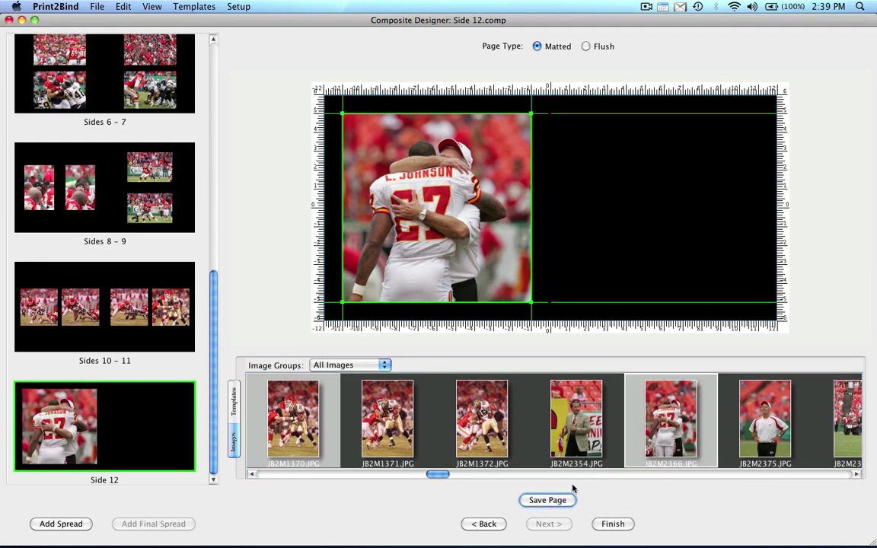
left_click(558, 500)
Finish the album design and skip the extras to complete the order
left_click(613, 523)
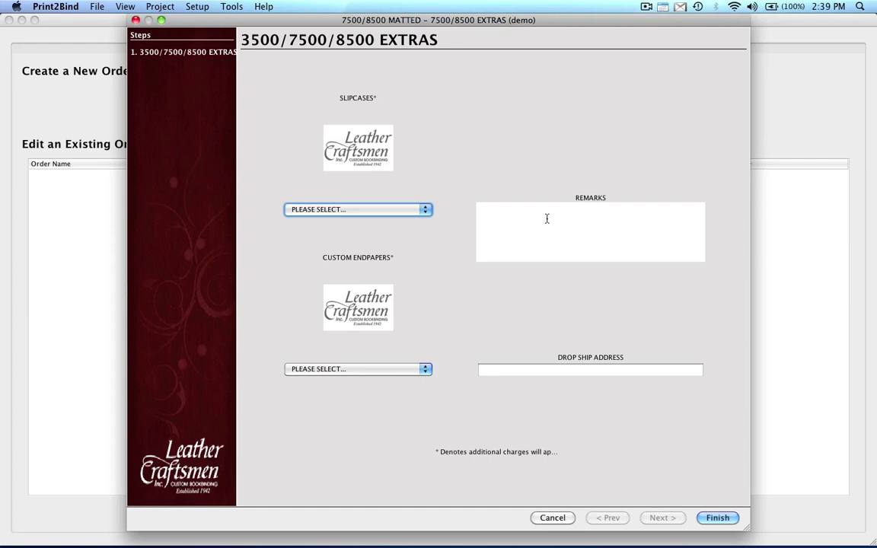
left_click(714, 518)
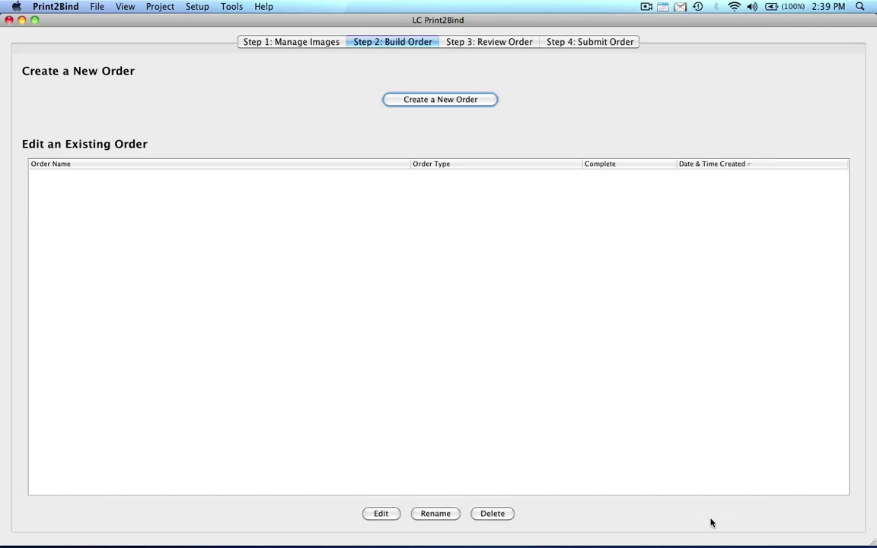